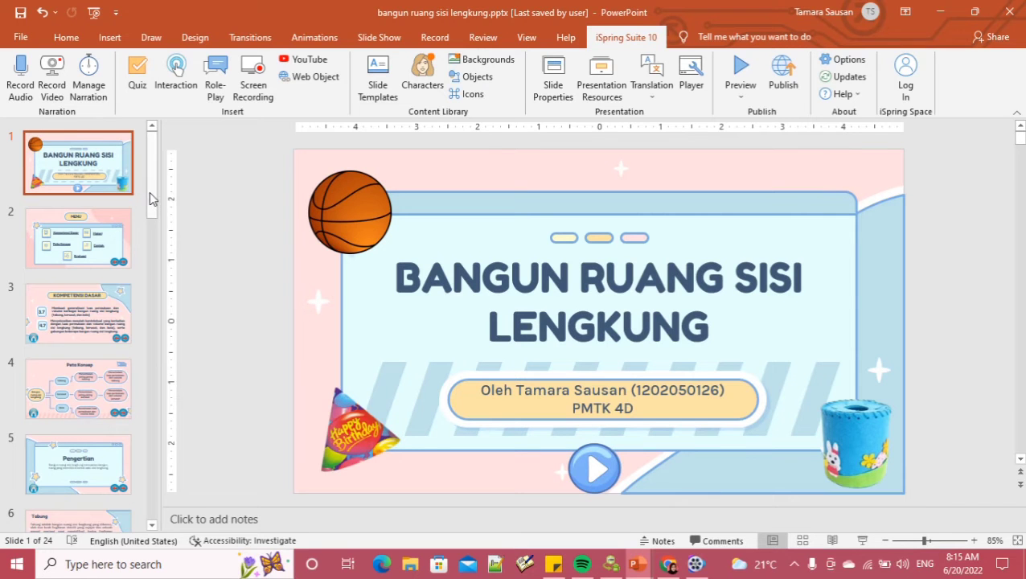
{"action": "left_click", "coordinate": [154, 192]}
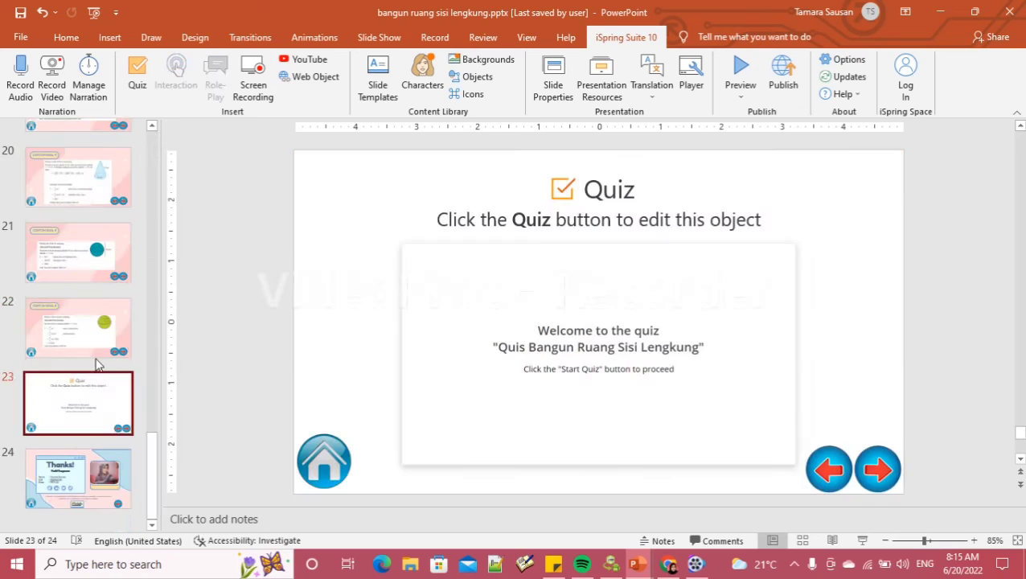
{"action": "left_click", "coordinate": [92, 332]}
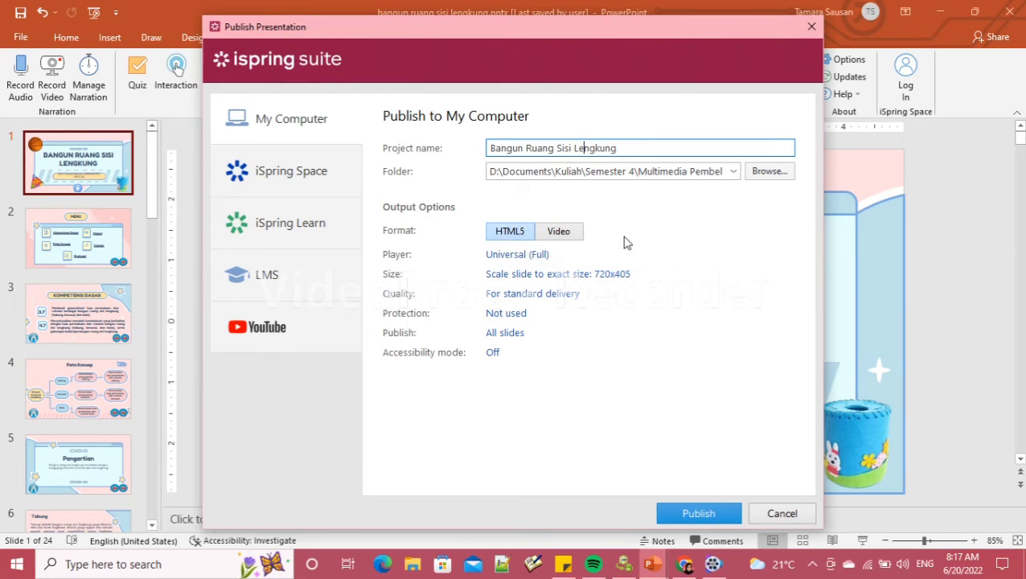
Set the published size to the original slide size (960x540) and publish the HTML5 presentation to My Computer
{"action": "left_click", "coordinate": [572, 275]}
{"action": "left_click", "coordinate": [444, 271]}
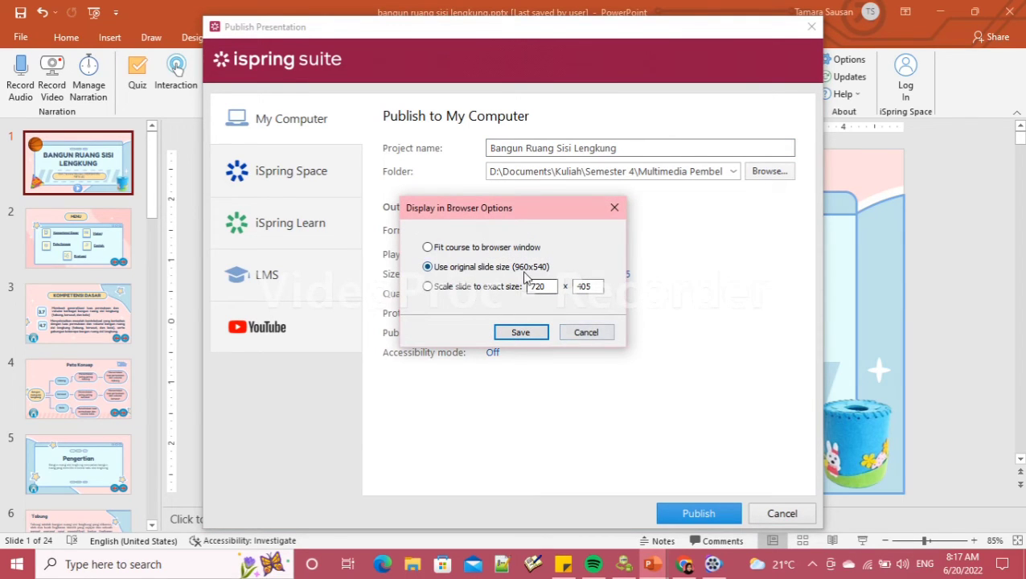
{"action": "left_click", "coordinate": [520, 333]}
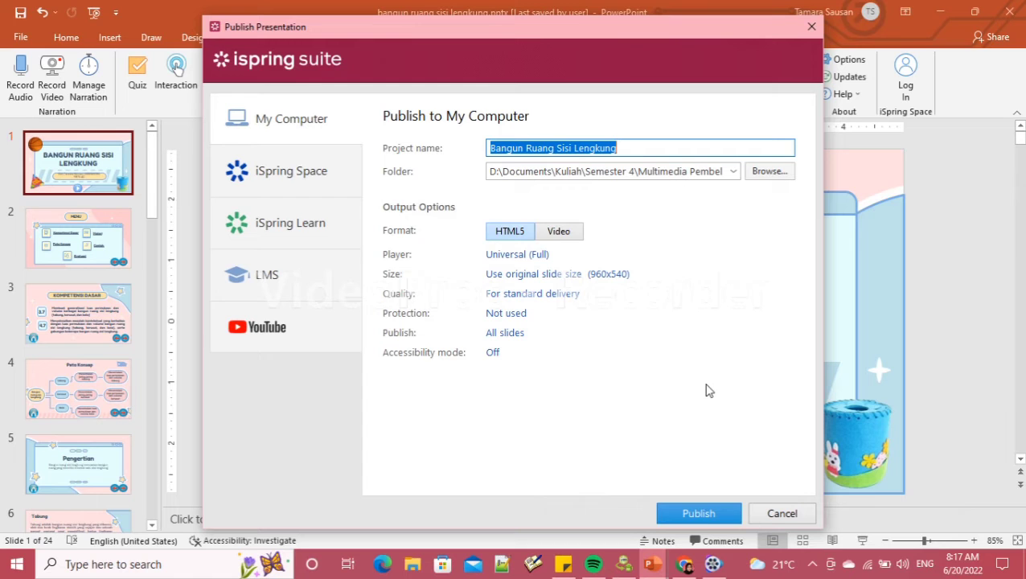
{"action": "left_click", "coordinate": [700, 513]}
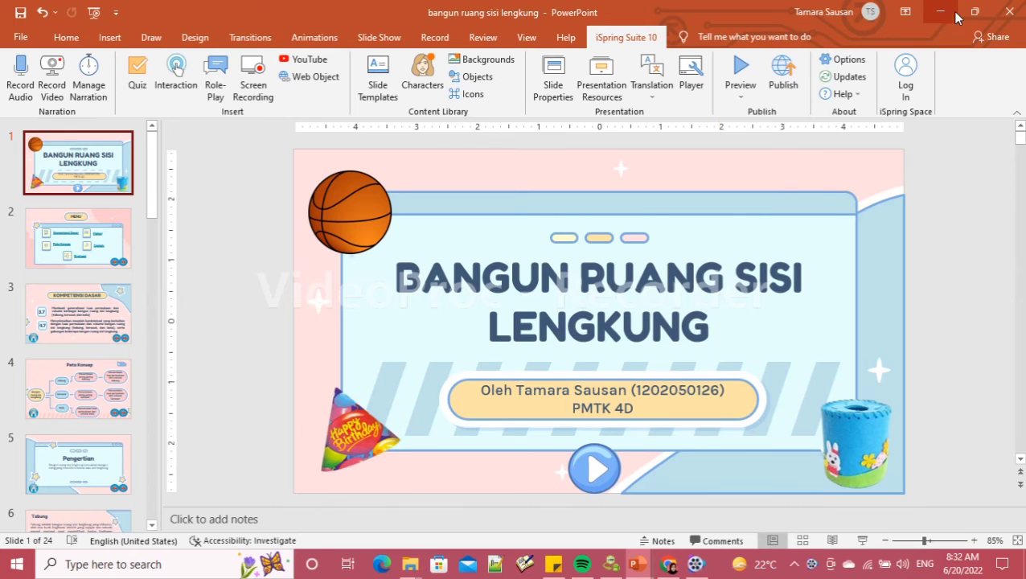
Minimize the open windows and switch to Website 2 APK Builder
{"action": "left_click", "coordinate": [948, 16]}
{"action": "left_click", "coordinate": [752, 41]}
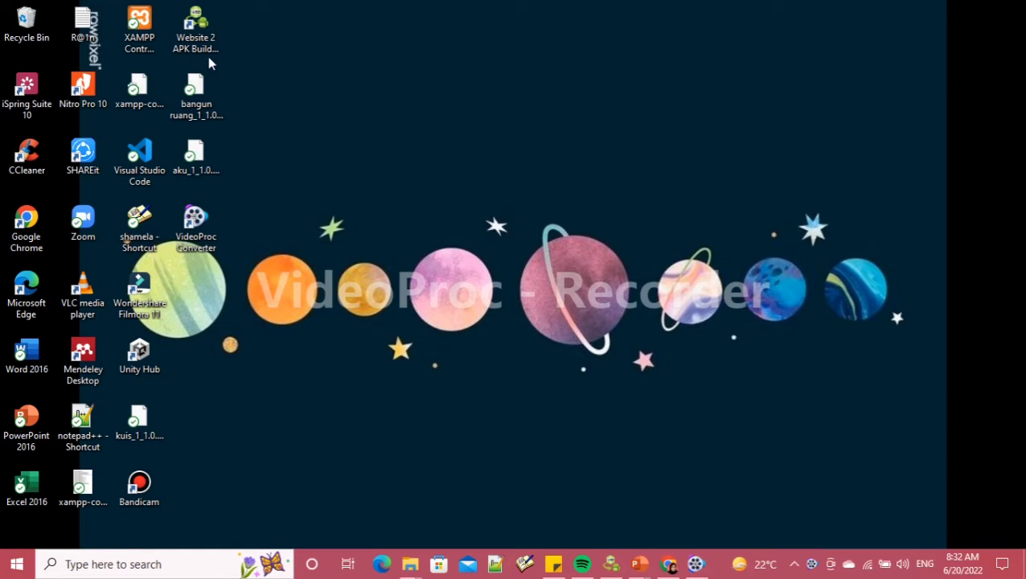
{"action": "left_click", "coordinate": [610, 563]}
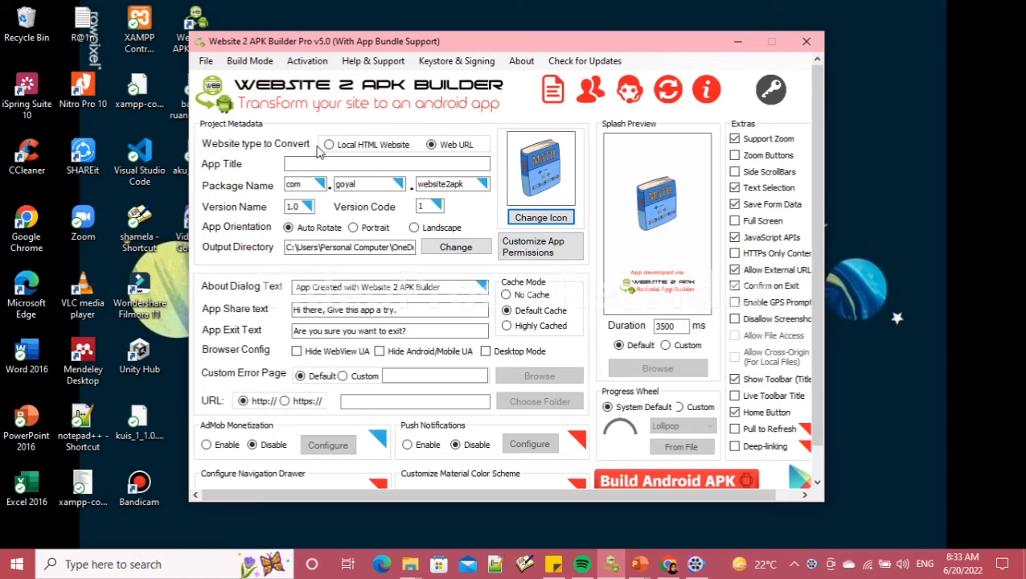
Configure a Local HTML Website project titled "Bangun Ruang Sisi Lengkung" with Landscape app orientation
{"action": "left_click", "coordinate": [328, 146]}
{"action": "left_click", "coordinate": [312, 164]}
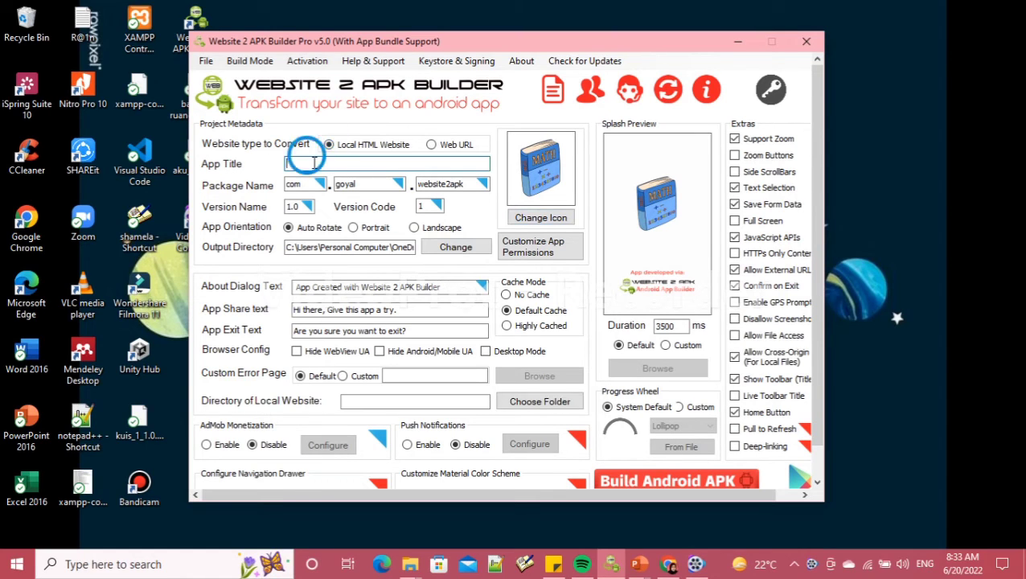
{"action": "type", "text": "B"}
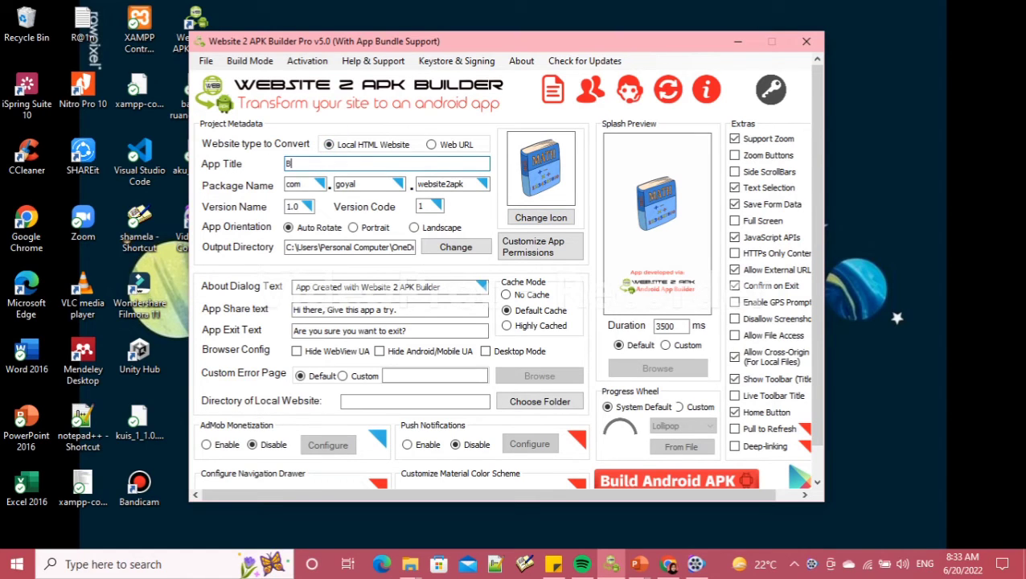
{"action": "type", "text": "angun Ruang Sisi Lengkung"}
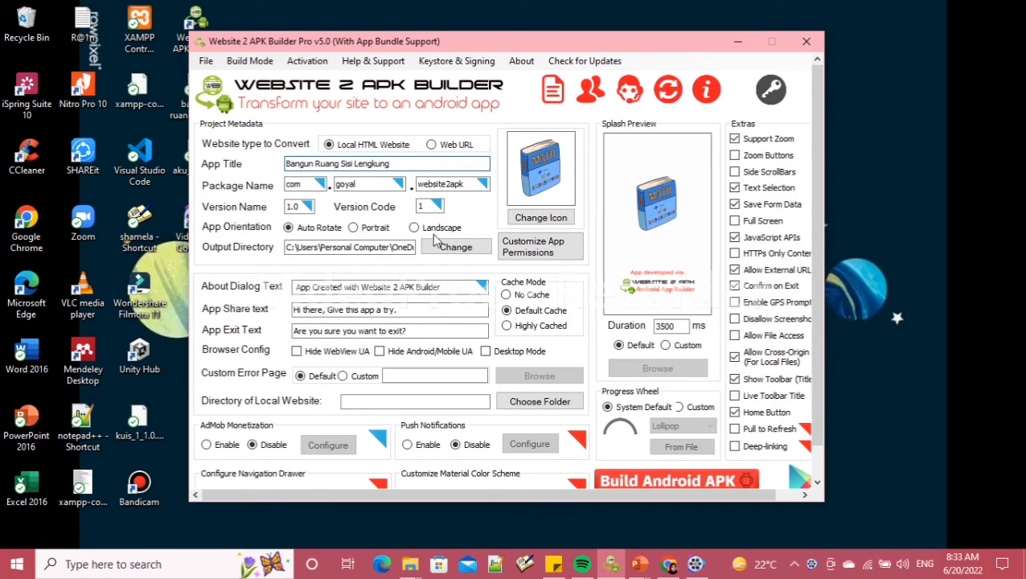
{"action": "left_click", "coordinate": [414, 229]}
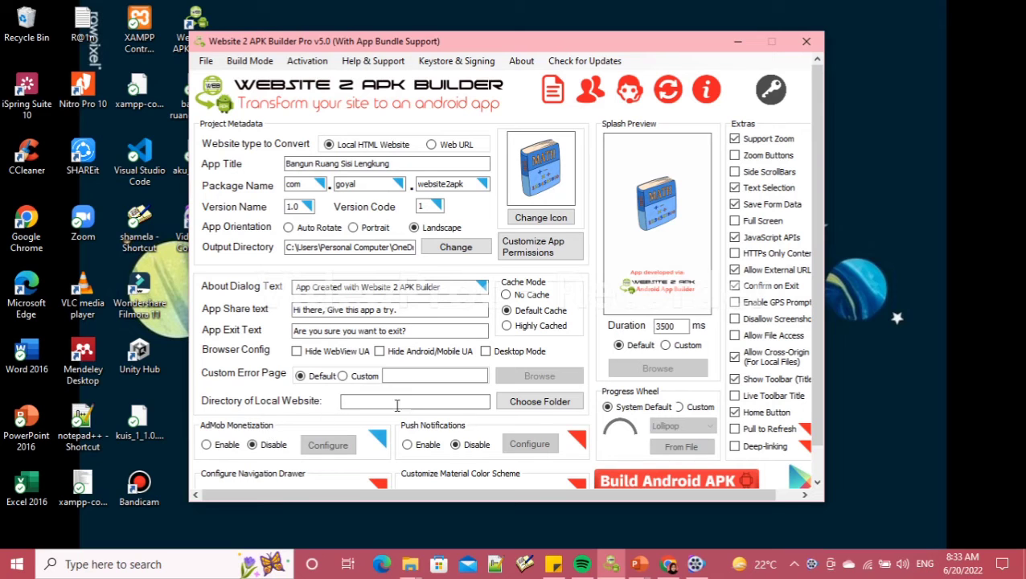
Browse for the local website directory and expand the DATA (D:) drive under This PC
{"action": "left_click", "coordinate": [539, 401]}
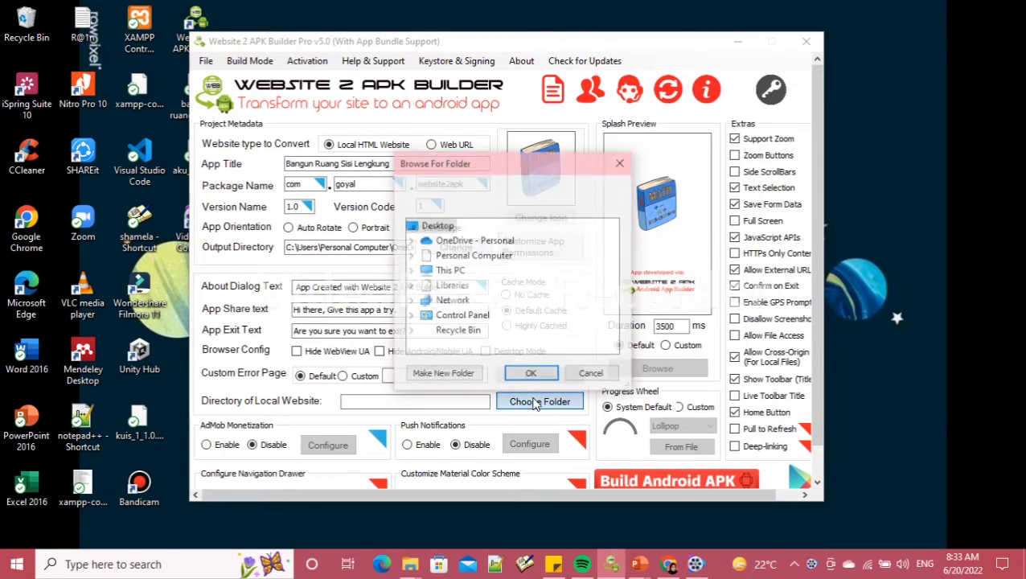
{"action": "double_click", "coordinate": [440, 286]}
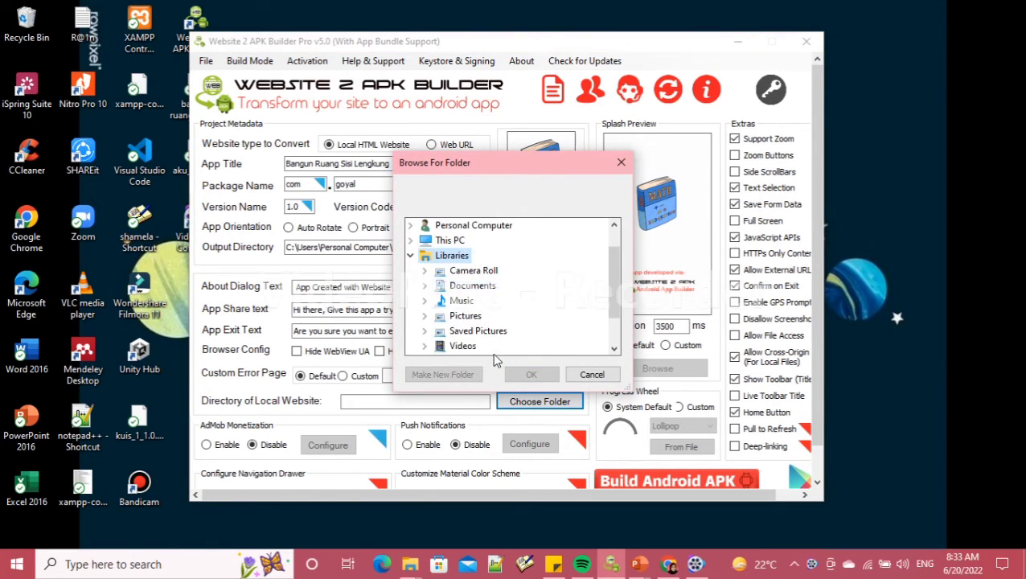
{"action": "left_click_drag", "start_coordinate": [614, 277], "coordinate": [612, 240]}
{"action": "double_click", "coordinate": [435, 272]}
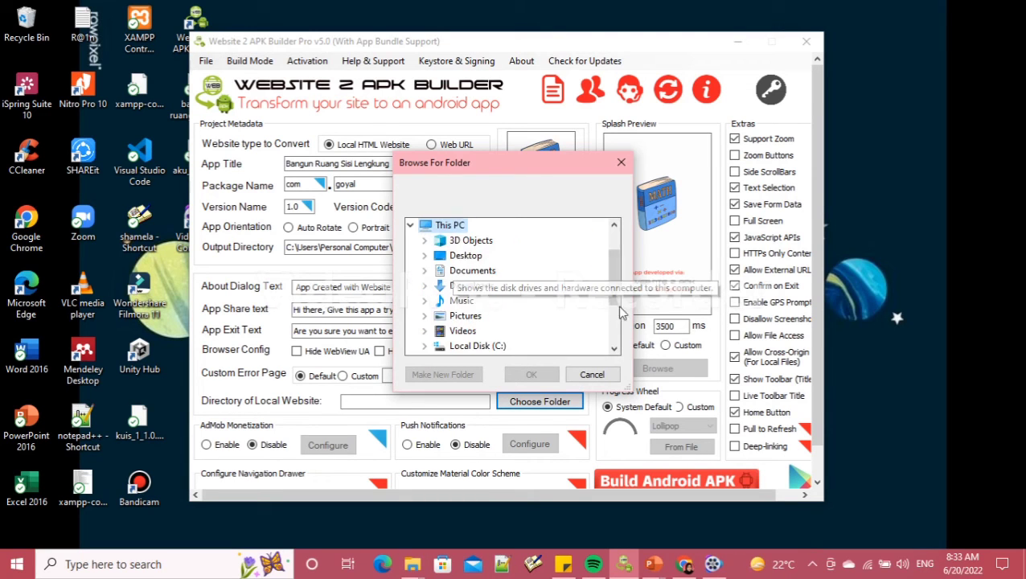
{"action": "scroll", "coordinate": [615, 278], "scroll_direction": "down", "scroll_amount": 1}
{"action": "double_click", "coordinate": [483, 319]}
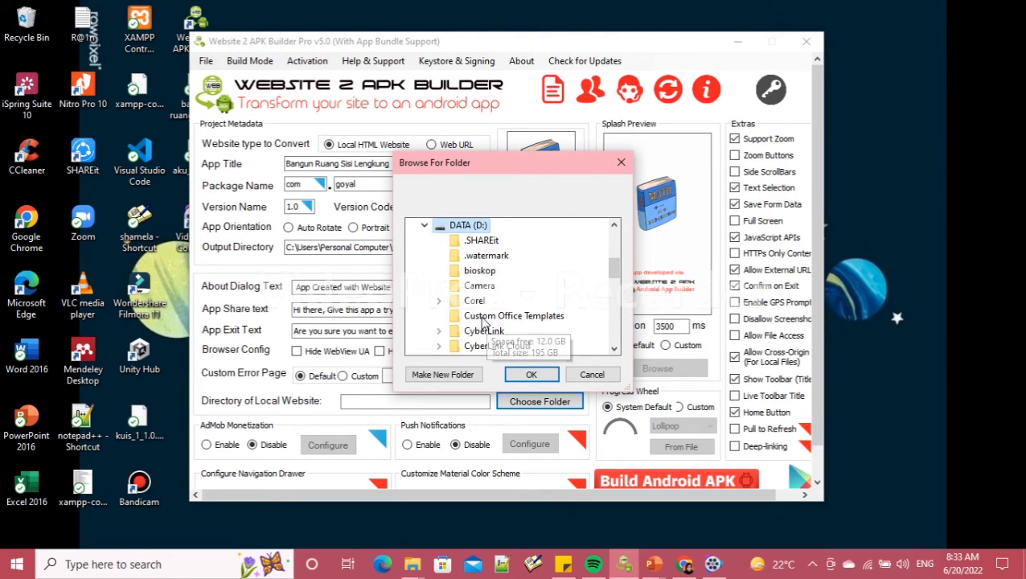
Expand the folders Documents, Kuliah, Semester 4 and Multimedia Pembelajaran Matematika on the D: drive
{"action": "left_click_drag", "start_coordinate": [611, 261], "coordinate": [616, 278]}
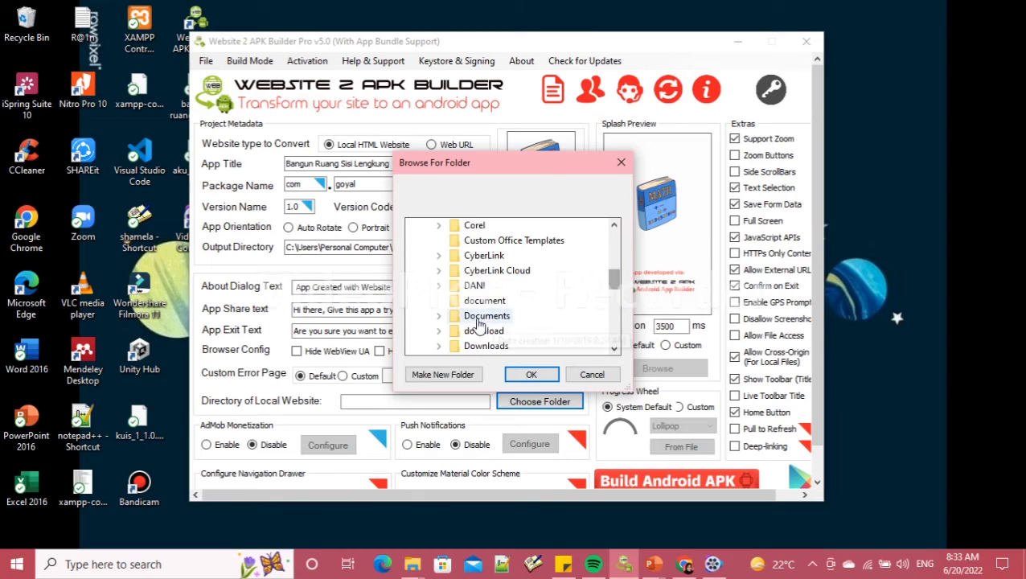
{"action": "double_click", "coordinate": [486, 315]}
{"action": "scroll", "coordinate": [615, 277], "scroll_direction": "down", "scroll_amount": 2}
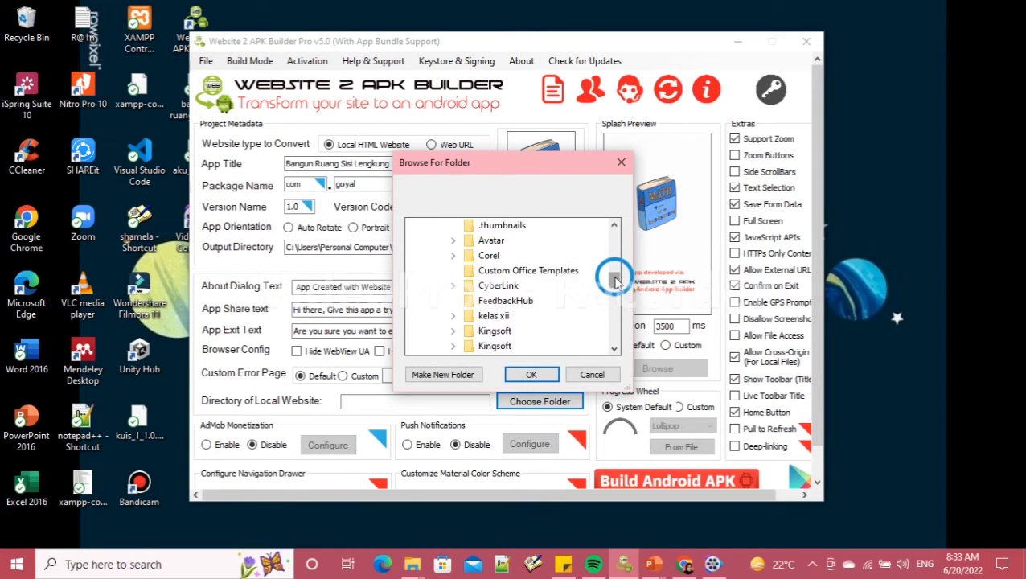
{"action": "double_click", "coordinate": [493, 331]}
{"action": "double_click", "coordinate": [502, 332]}
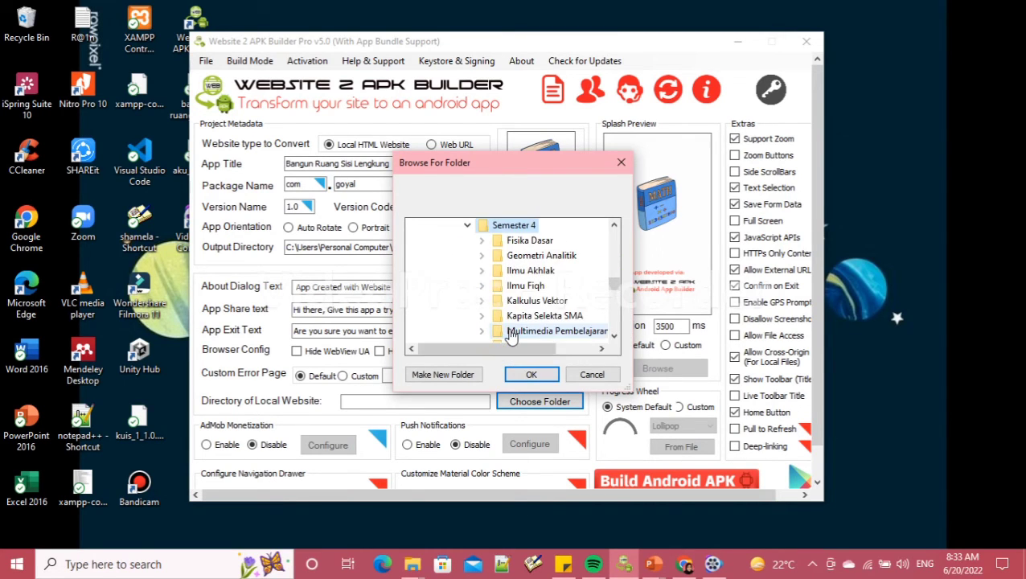
{"action": "double_click", "coordinate": [501, 330]}
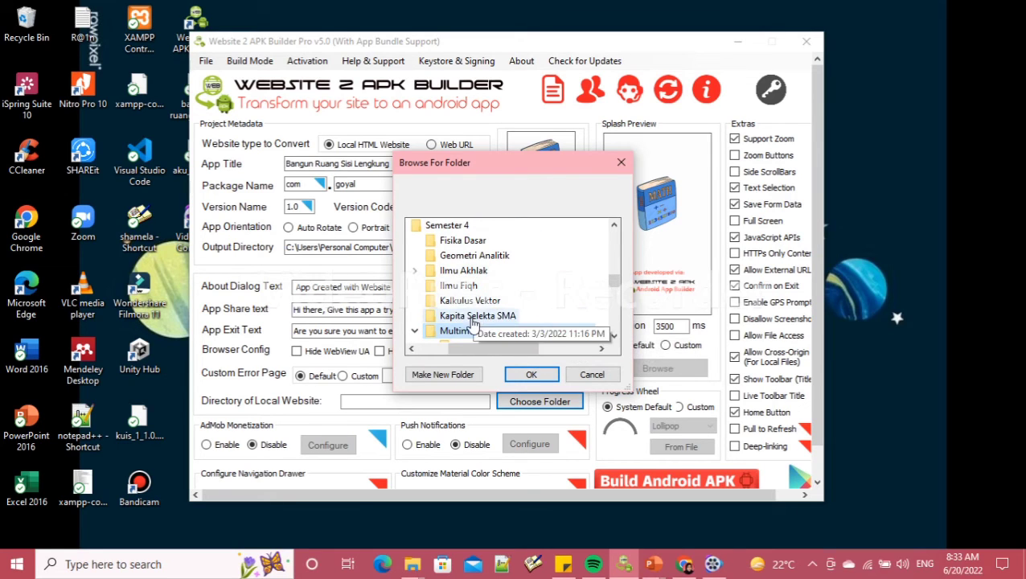
Choose the "Bangun Ruang Sisi Lengkung (Published)" folder inside APK as the local website directory
{"action": "left_click_drag", "start_coordinate": [614, 275], "coordinate": [615, 293]}
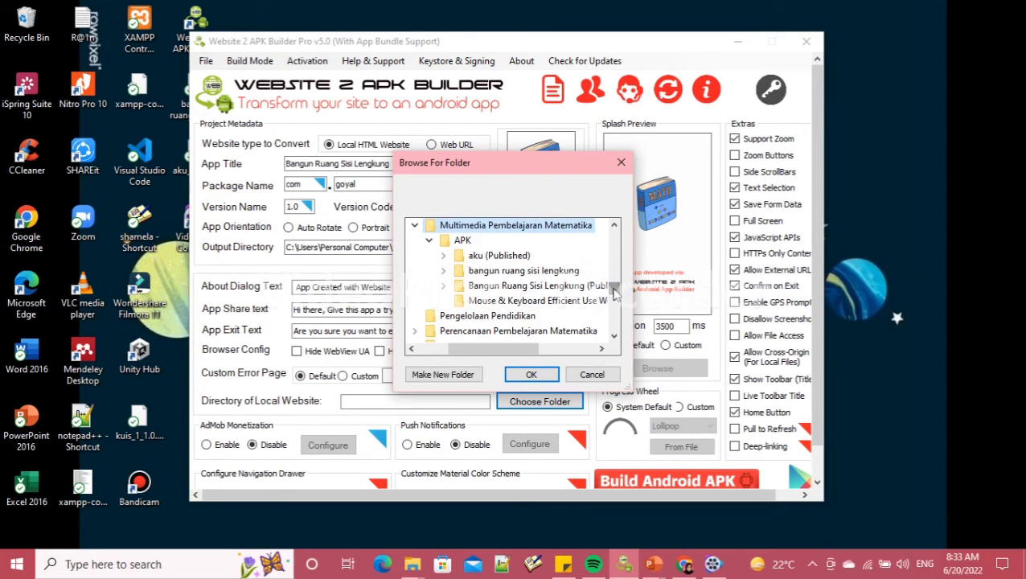
{"action": "left_click_drag", "start_coordinate": [480, 348], "coordinate": [500, 348]}
{"action": "left_click", "coordinate": [530, 286]}
{"action": "scroll", "coordinate": [539, 302], "scroll_direction": "up", "scroll_amount": 1}
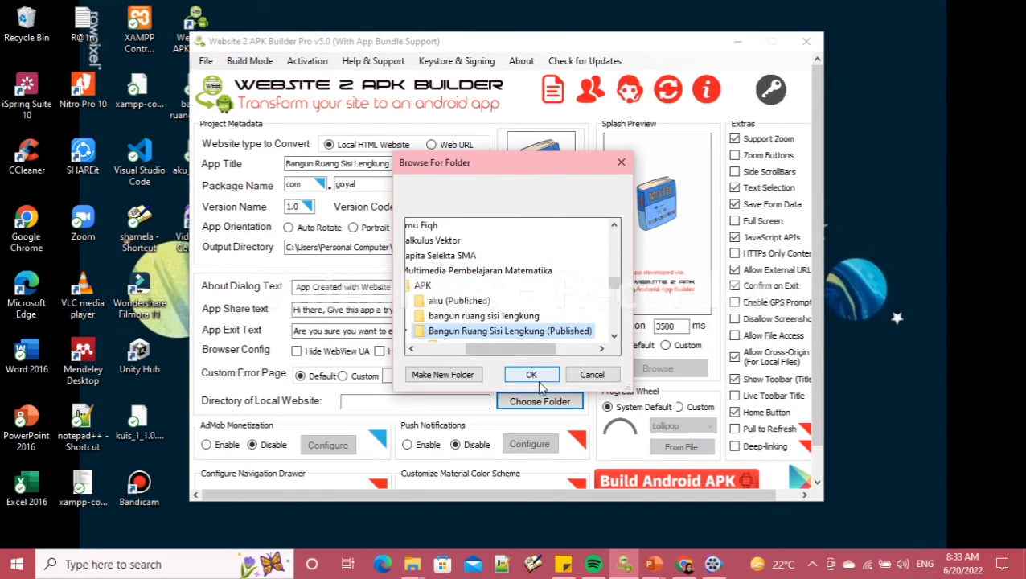
{"action": "left_click", "coordinate": [534, 375]}
Set the app icon to the pngtree math-clipart cartoon math book image from Downloads
{"action": "left_click", "coordinate": [551, 221]}
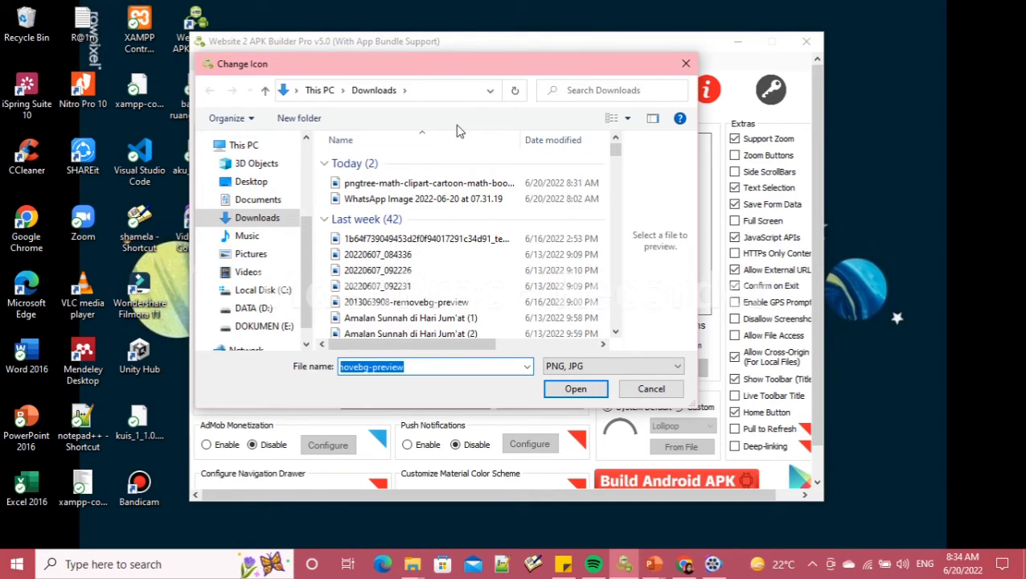
{"action": "left_click", "coordinate": [433, 184]}
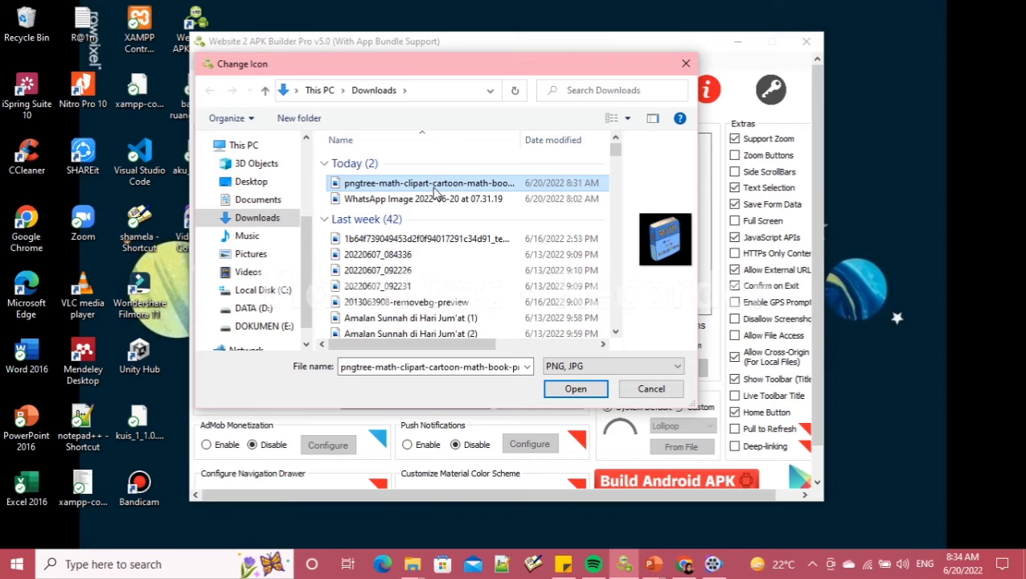
{"action": "left_click", "coordinate": [567, 396]}
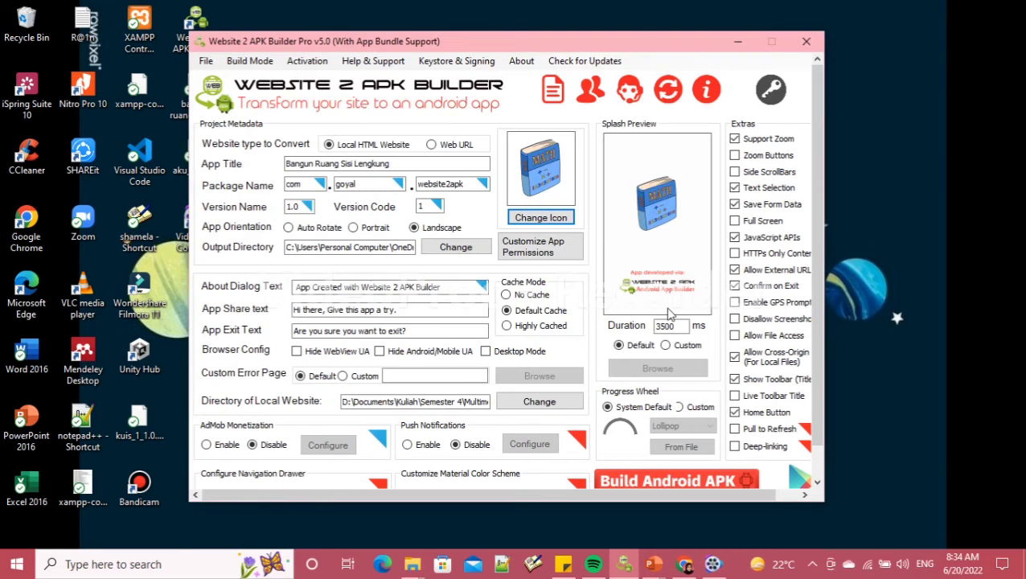
Enable Full Screen and build the Android APK, then minimize the builder once the build is finished
{"action": "left_click_drag", "start_coordinate": [821, 251], "coordinate": [825, 301]}
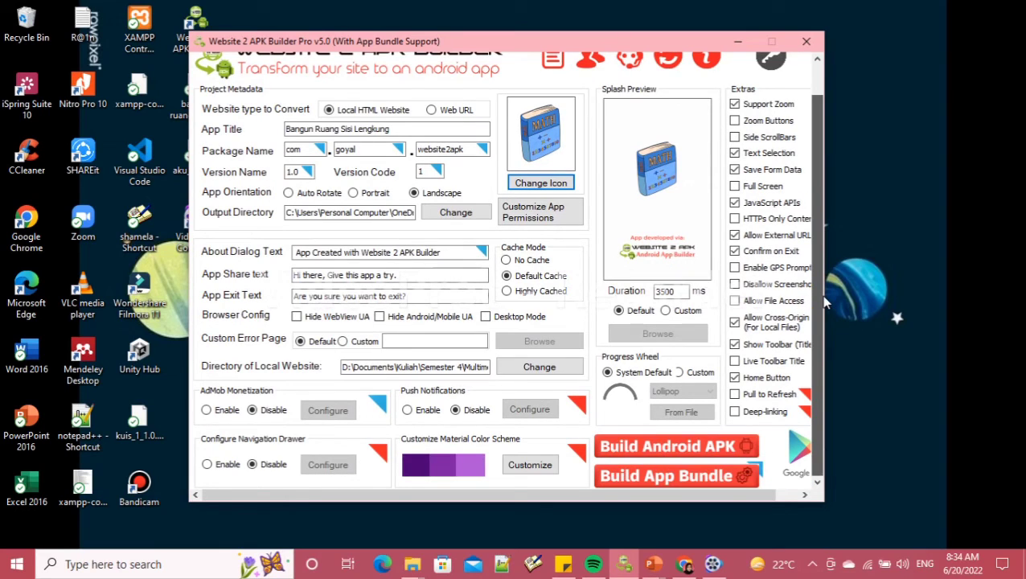
{"action": "left_click", "coordinate": [734, 186]}
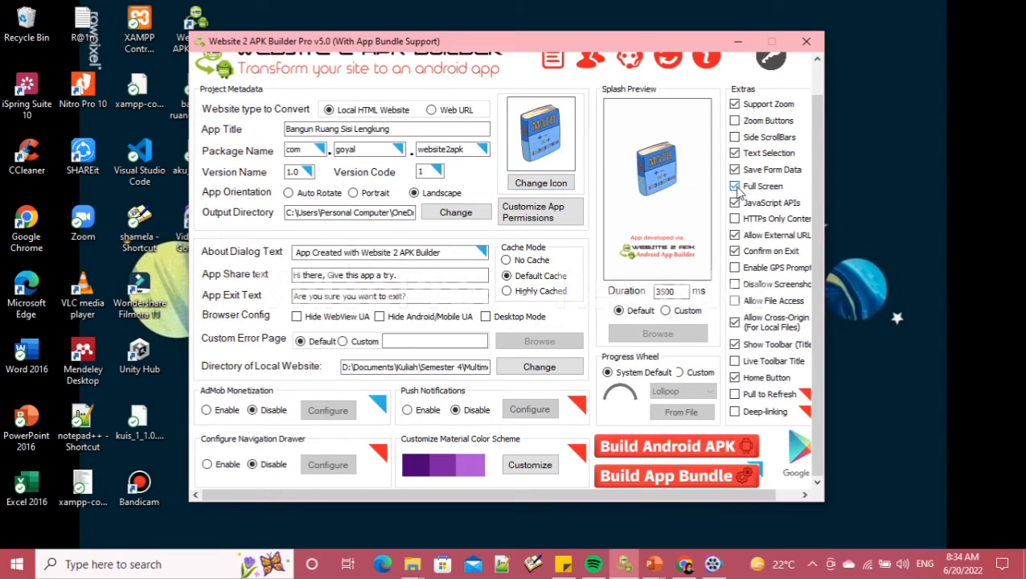
{"action": "left_click", "coordinate": [640, 449]}
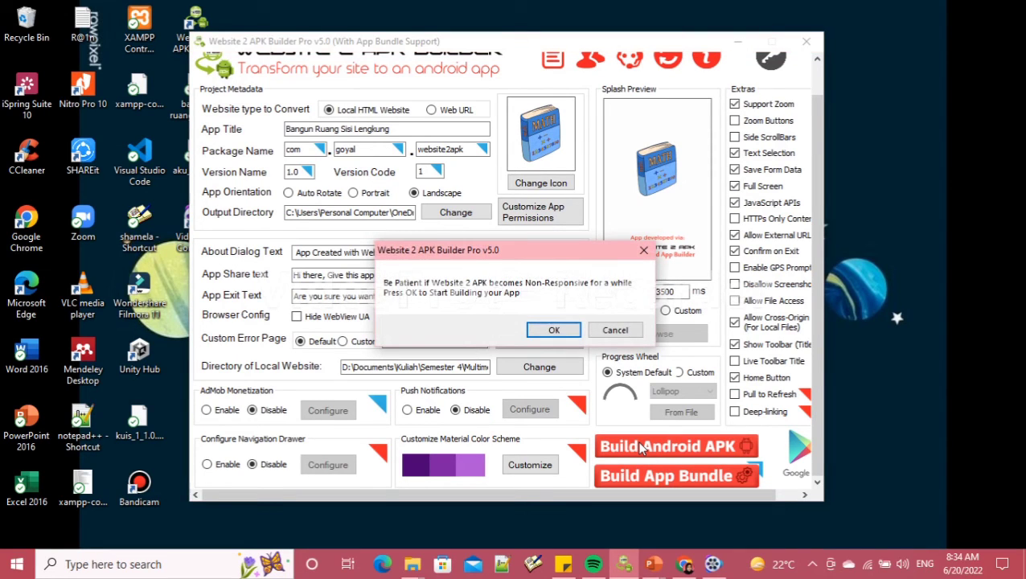
{"action": "left_click", "coordinate": [551, 329]}
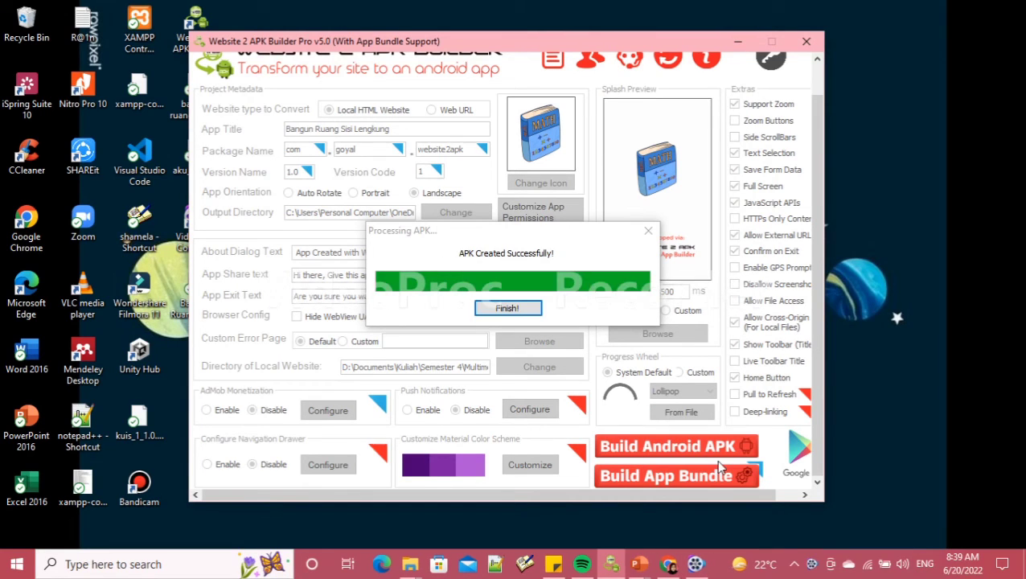
{"action": "left_click", "coordinate": [522, 309]}
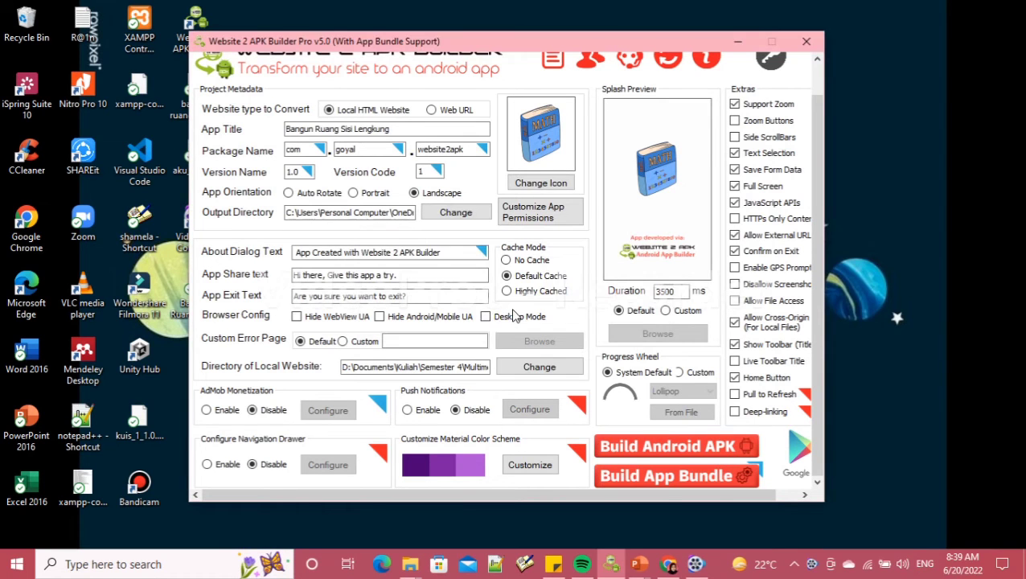
{"action": "left_click", "coordinate": [735, 42]}
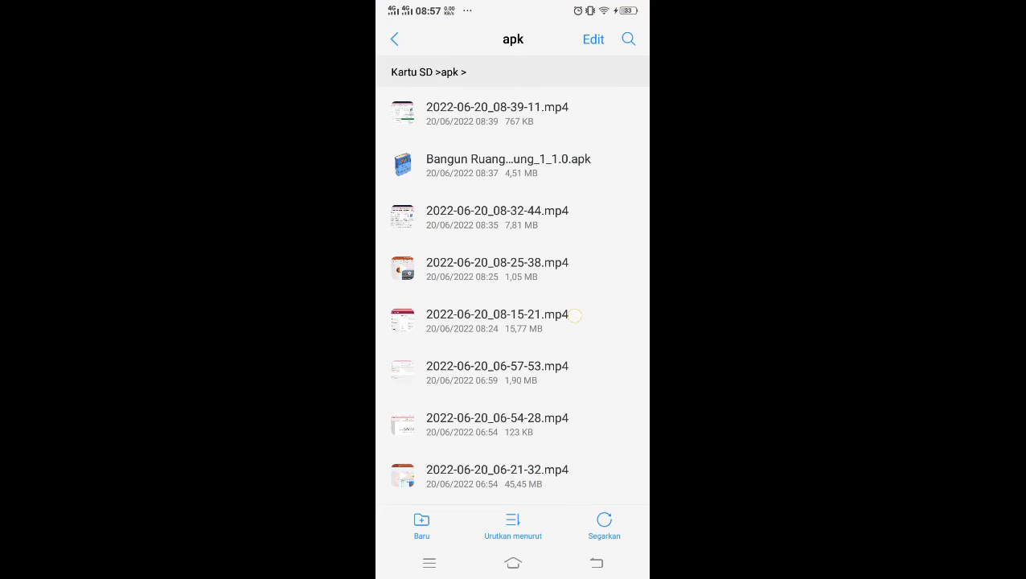
Try to install the Bangun Ruang Sisi Lengkung APK from the apk folder on the phone's SD card
{"action": "left_click", "coordinate": [508, 164]}
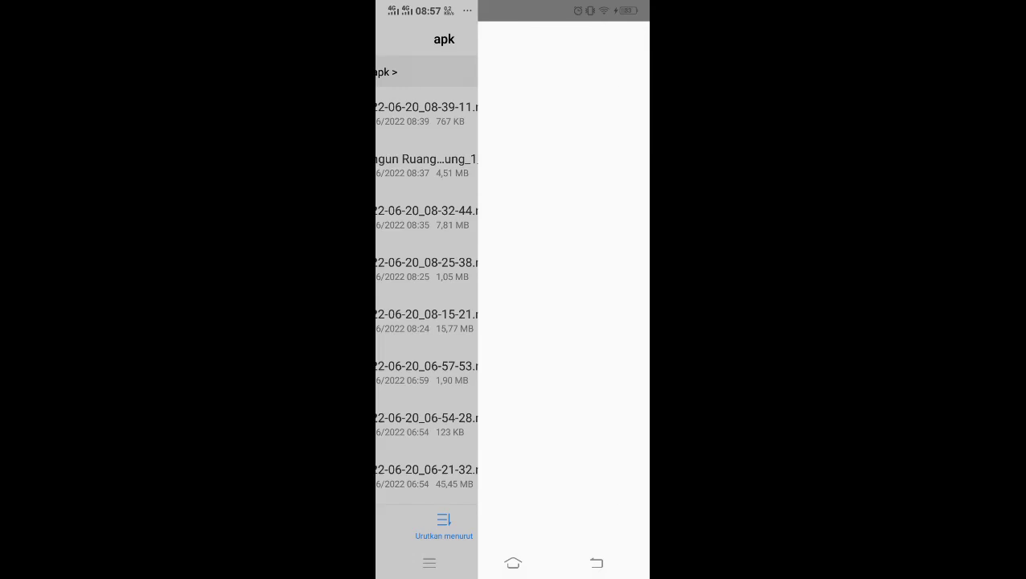
{"action": "left_click", "coordinate": [617, 522]}
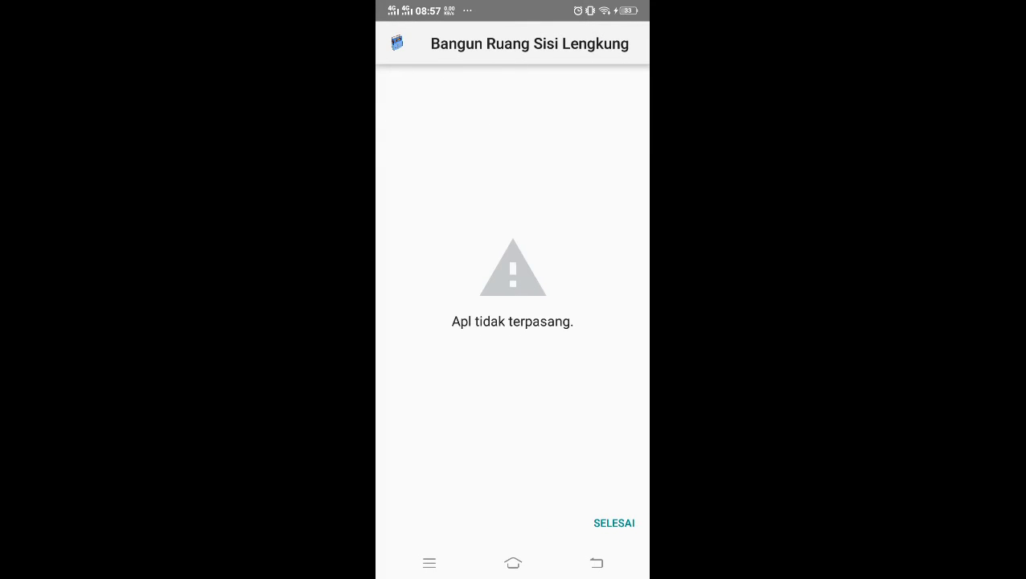
{"action": "left_click", "coordinate": [613, 522]}
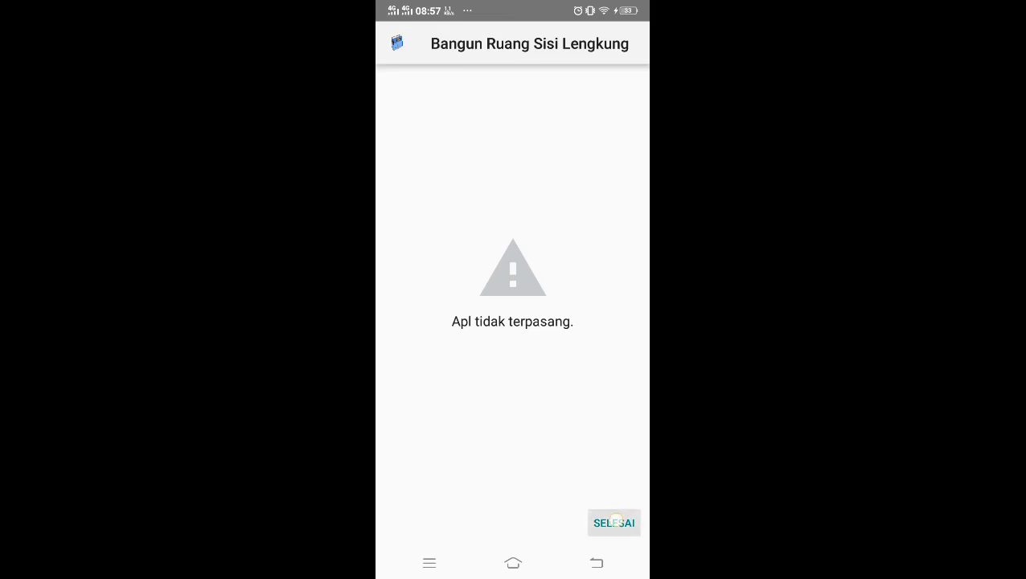
Return to the phone's home screen and leave its icon-arranging mode
{"action": "left_click", "coordinate": [513, 563]}
{"action": "left_click", "coordinate": [487, 157]}
{"action": "left_click", "coordinate": [489, 157]}
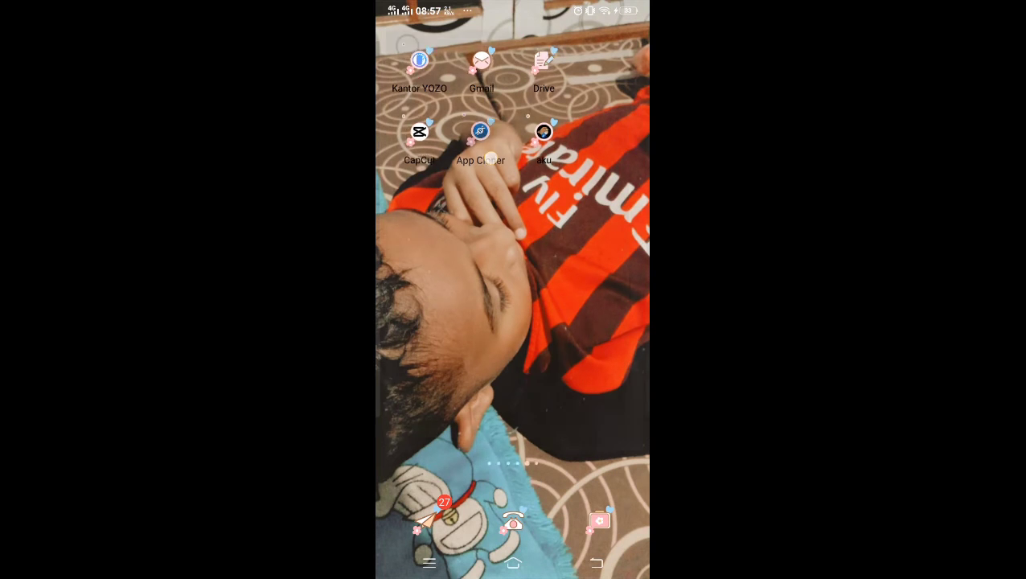
{"action": "left_click", "coordinate": [596, 563]}
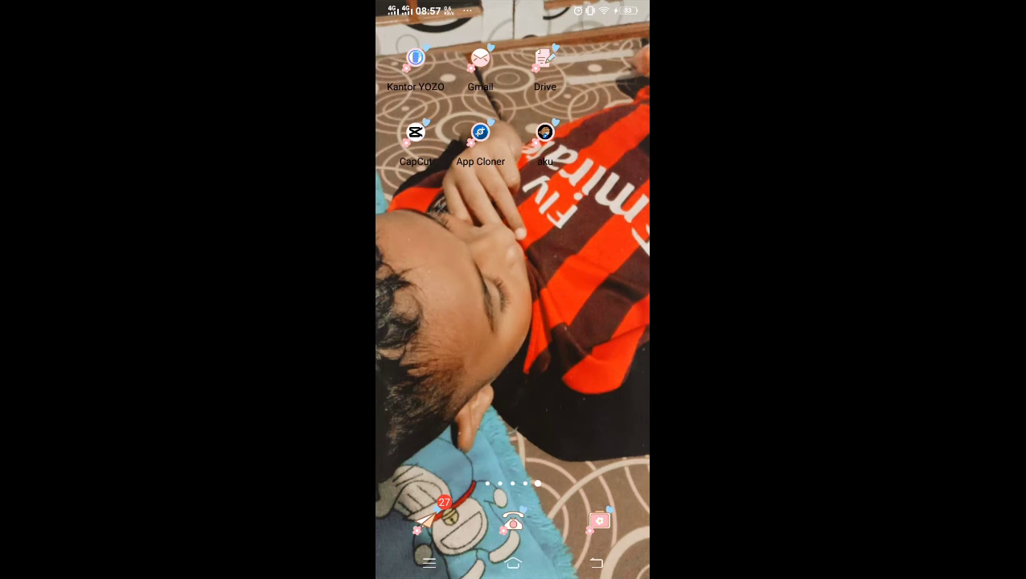
Switch to App Cloner on the phone and start adding a new APK from a file
{"action": "left_click", "coordinate": [480, 133]}
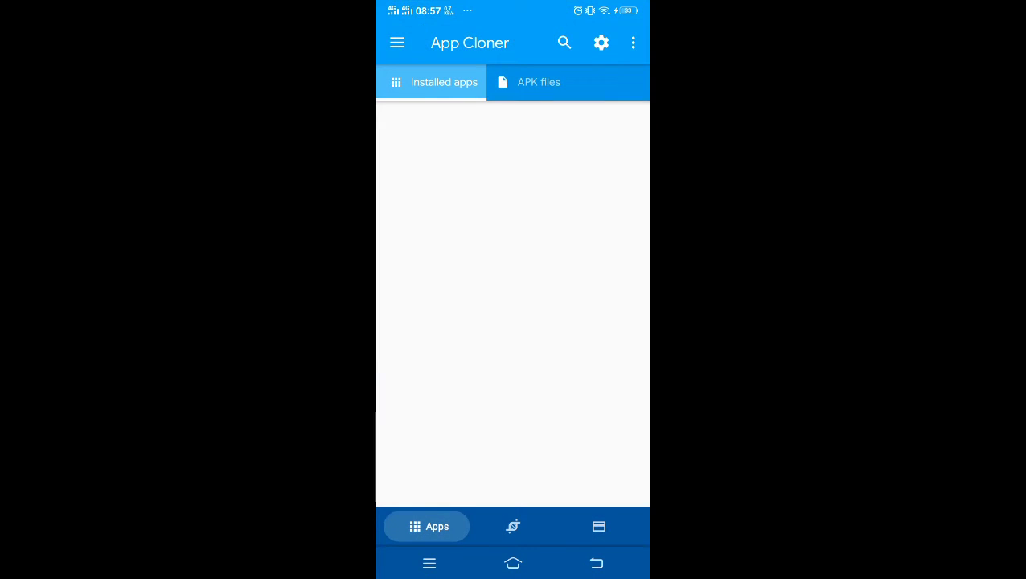
{"action": "left_click", "coordinate": [533, 82]}
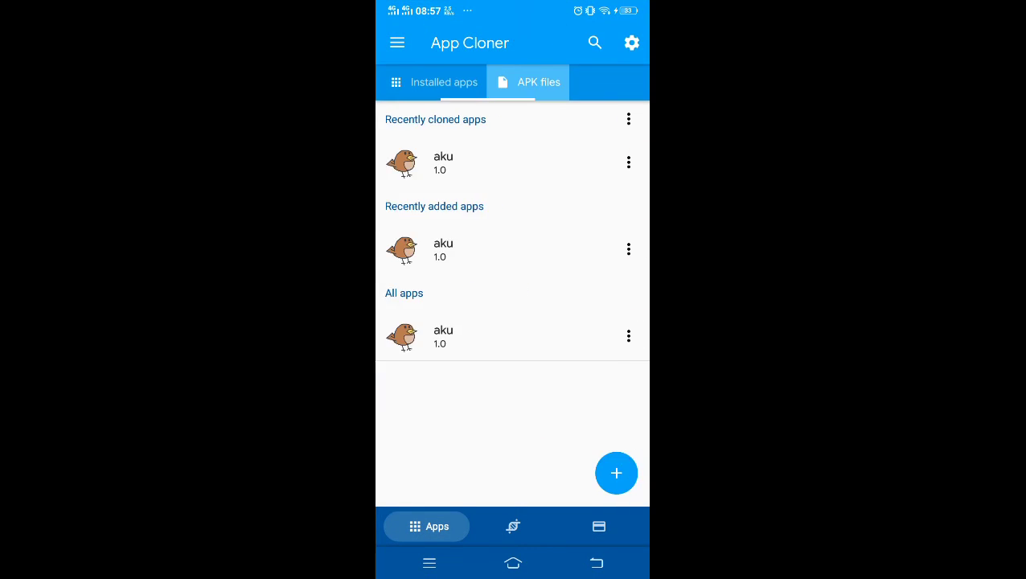
{"action": "left_click", "coordinate": [474, 513]}
{"action": "left_click", "coordinate": [617, 472]}
{"action": "left_click", "coordinate": [462, 194]}
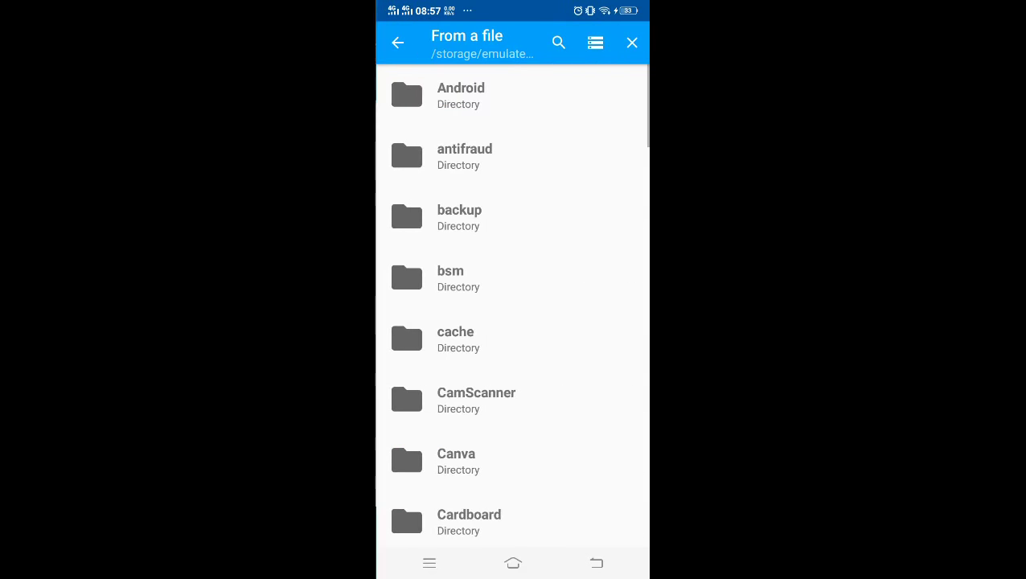
Select the Bangun Ruang Sisi Lengkung APK from the apk folder on the SD card
{"action": "scroll", "coordinate": [512, 306], "scroll_direction": "down", "scroll_amount": 15}
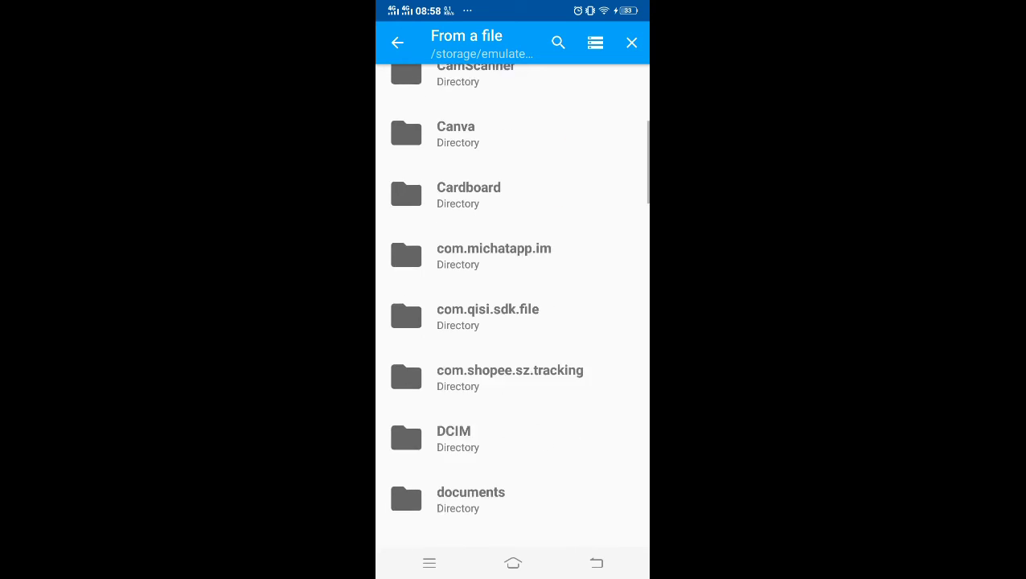
{"action": "scroll", "coordinate": [512, 306], "scroll_direction": "up", "scroll_amount": 15}
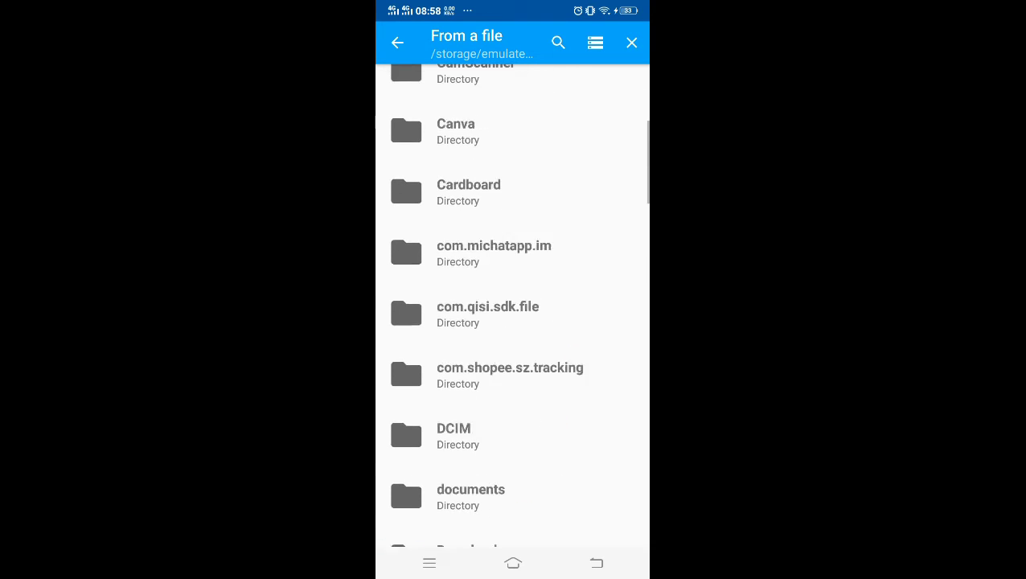
{"action": "left_click", "coordinate": [595, 43]}
{"action": "left_click", "coordinate": [398, 43]}
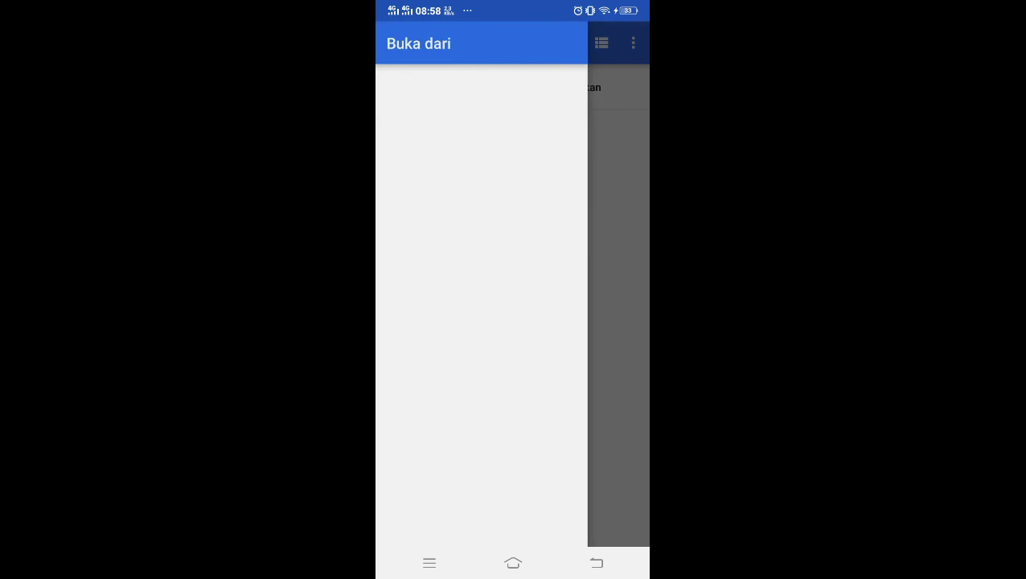
{"action": "left_click", "coordinate": [483, 335]}
{"action": "scroll", "coordinate": [562, 306], "scroll_direction": "down", "scroll_amount": 10}
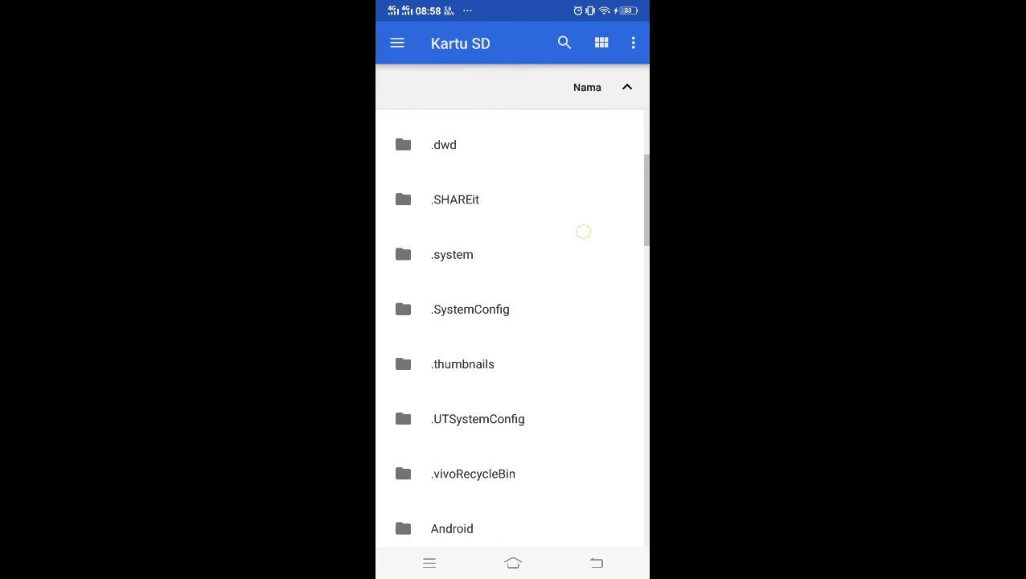
{"action": "left_click", "coordinate": [514, 236]}
{"action": "scroll", "coordinate": [512, 329], "scroll_direction": "down", "scroll_amount": 10}
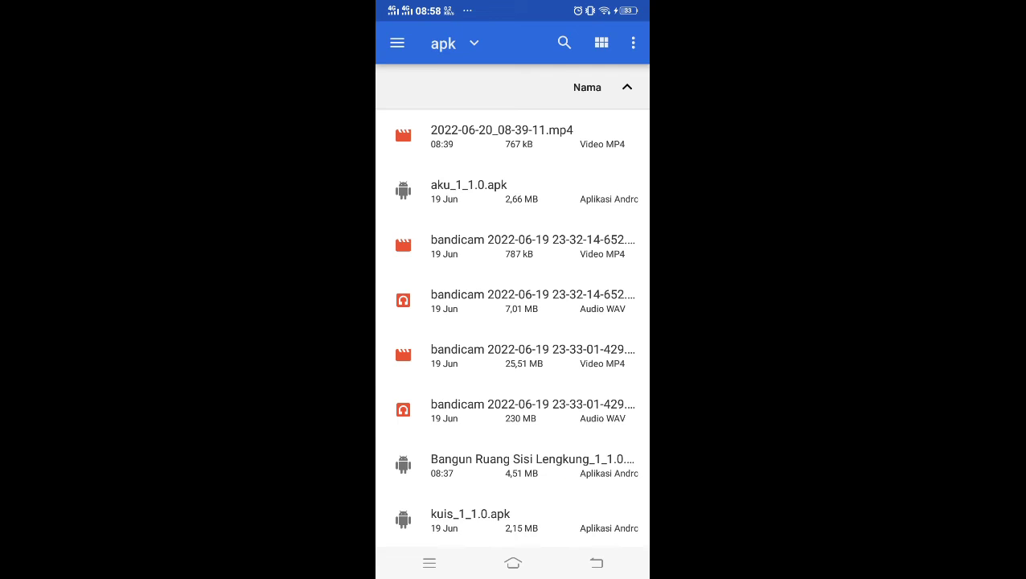
{"action": "left_click", "coordinate": [515, 465]}
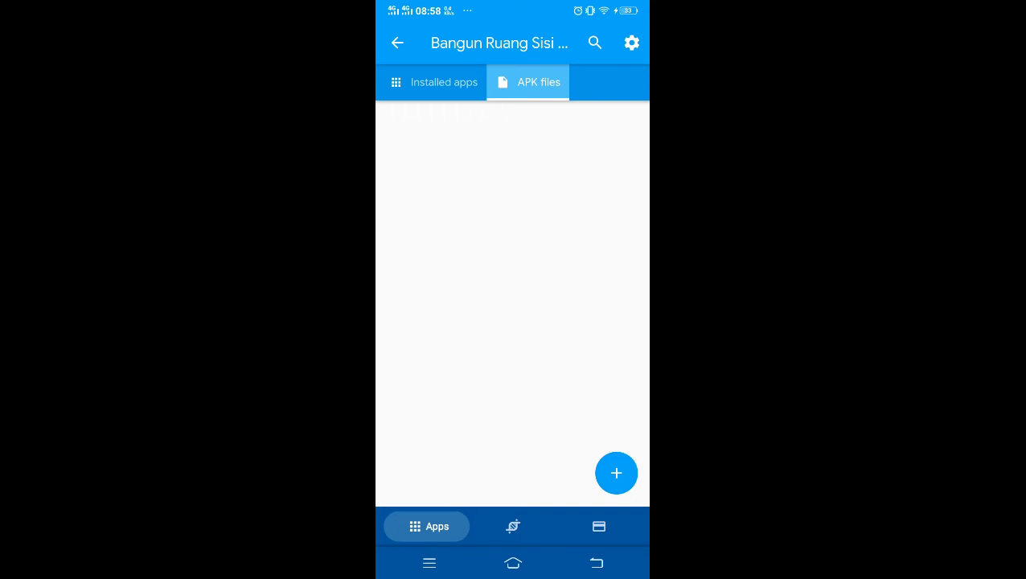
Enable Skip native libraries in the cloning options for Bangun Ruang Sisi Lengkung
{"action": "mouse_move", "coordinate": [559, 459]}
{"action": "left_mouse_down"}
{"action": "mouse_move", "coordinate": [559, 352]}
{"action": "mouse_move", "coordinate": [521, 453]}
{"action": "left_mouse_up"}
{"action": "left_click", "coordinate": [527, 337]}
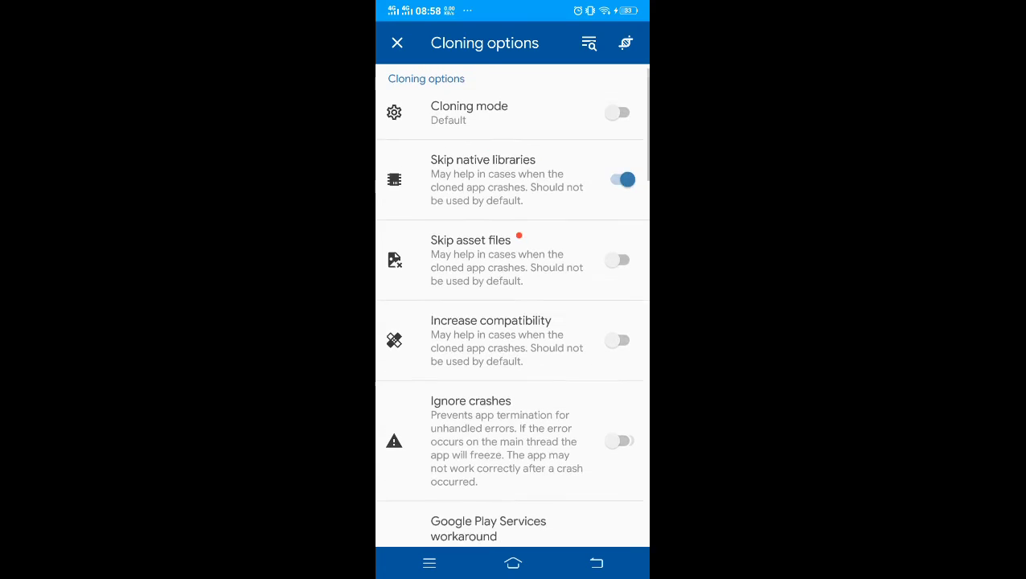
{"action": "left_click", "coordinate": [611, 183]}
{"action": "left_click", "coordinate": [611, 182]}
{"action": "left_click", "coordinate": [595, 563]}
{"action": "left_click_drag", "start_coordinate": [553, 366], "coordinate": [550, 297]}
Clone the Bangun Ruang Sisi Lengkung app and install the resulting clone on the phone
{"action": "left_click", "coordinate": [616, 147]}
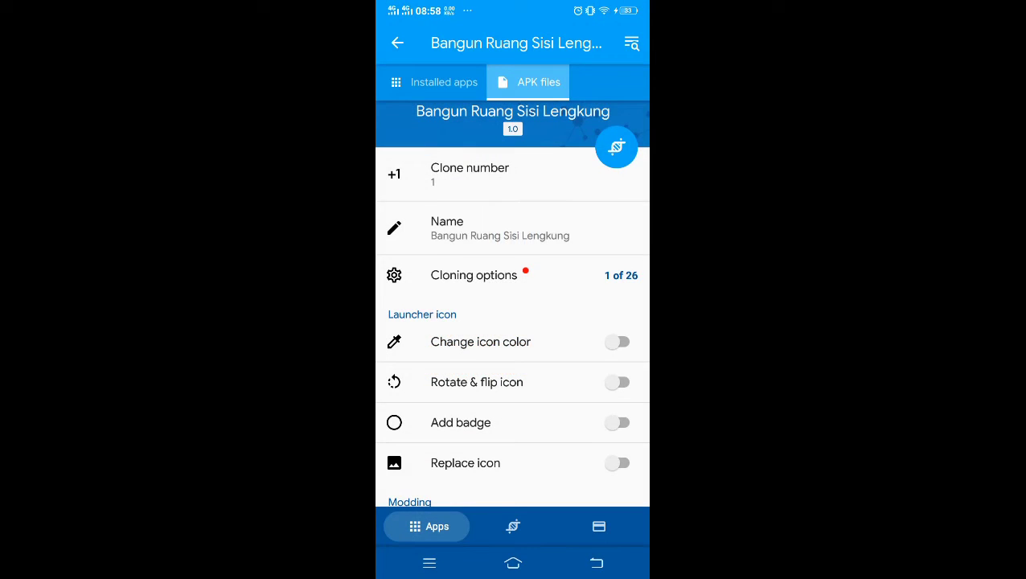
{"action": "left_click", "coordinate": [564, 358]}
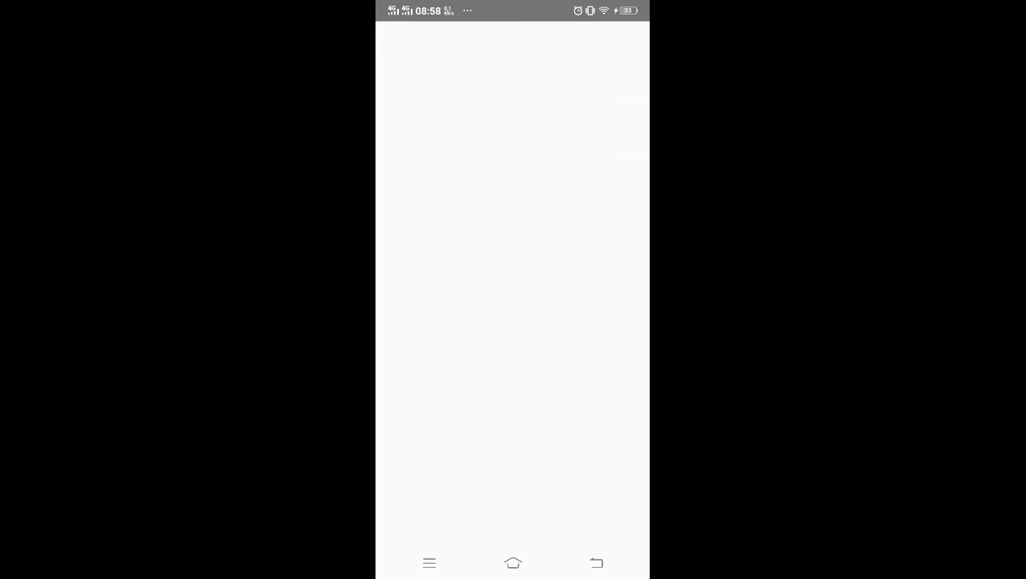
{"action": "left_click", "coordinate": [614, 521]}
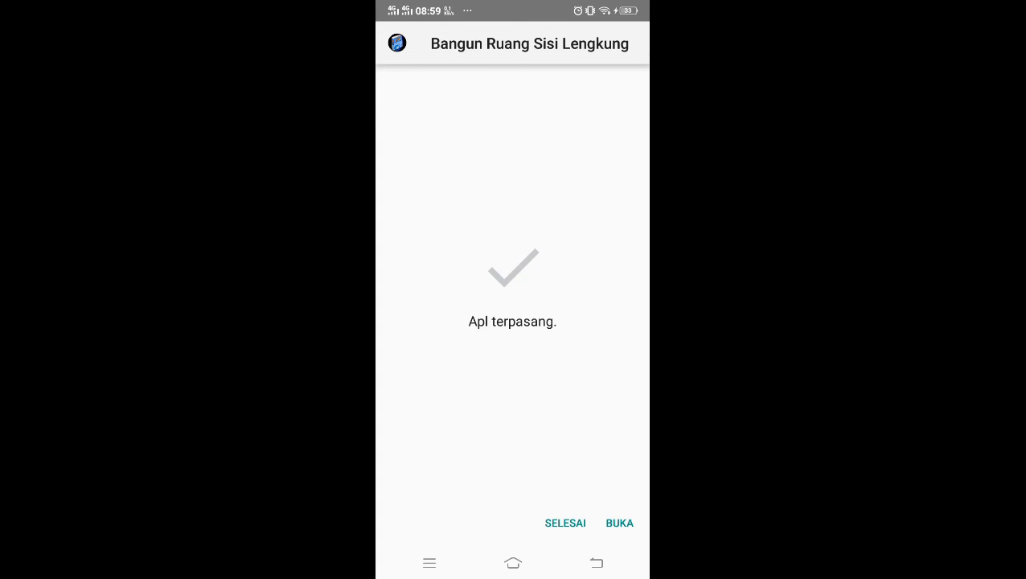
Launch the installed Bangun Ruang Sisi Lengkung app and start the presentation from the beginning instead of resuming the last viewed slide
{"action": "left_click", "coordinate": [614, 523]}
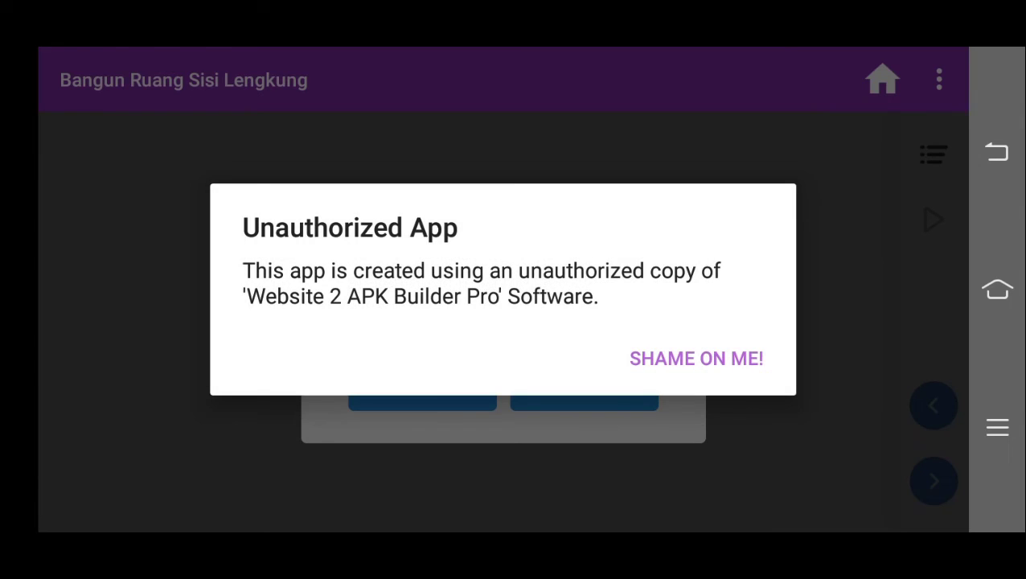
{"action": "left_click", "coordinate": [696, 358]}
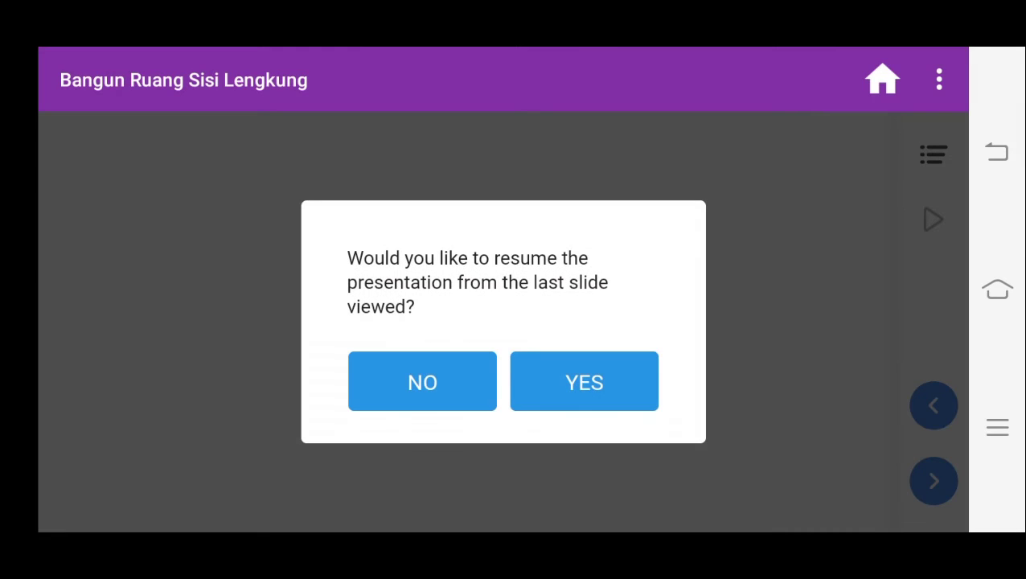
{"action": "left_click", "coordinate": [422, 383]}
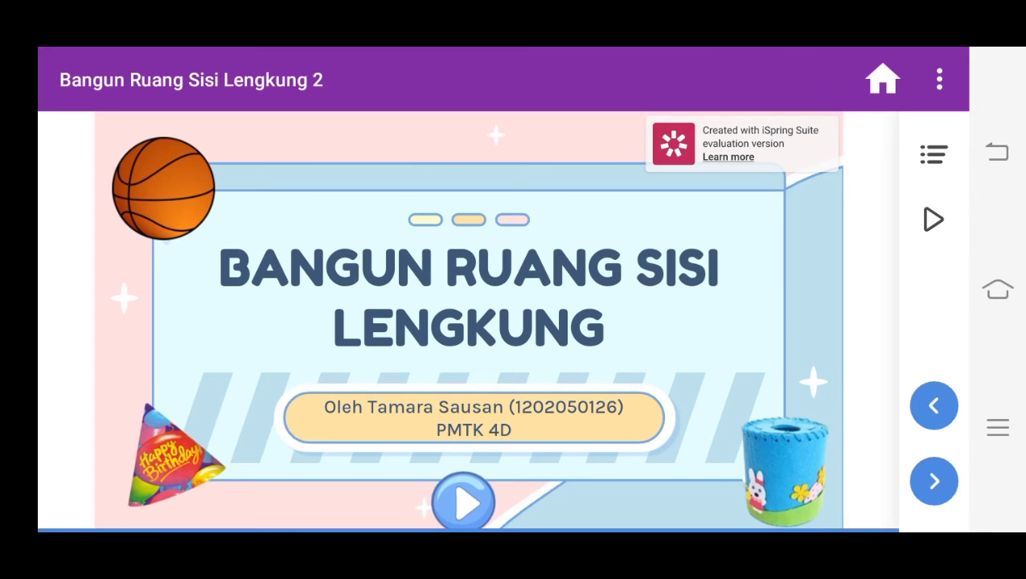
Test the presentation's navigation from the title slide through the menu to Kompetensi Dasar, Peta Konsep and the Tabung page
{"action": "left_click", "coordinate": [463, 502]}
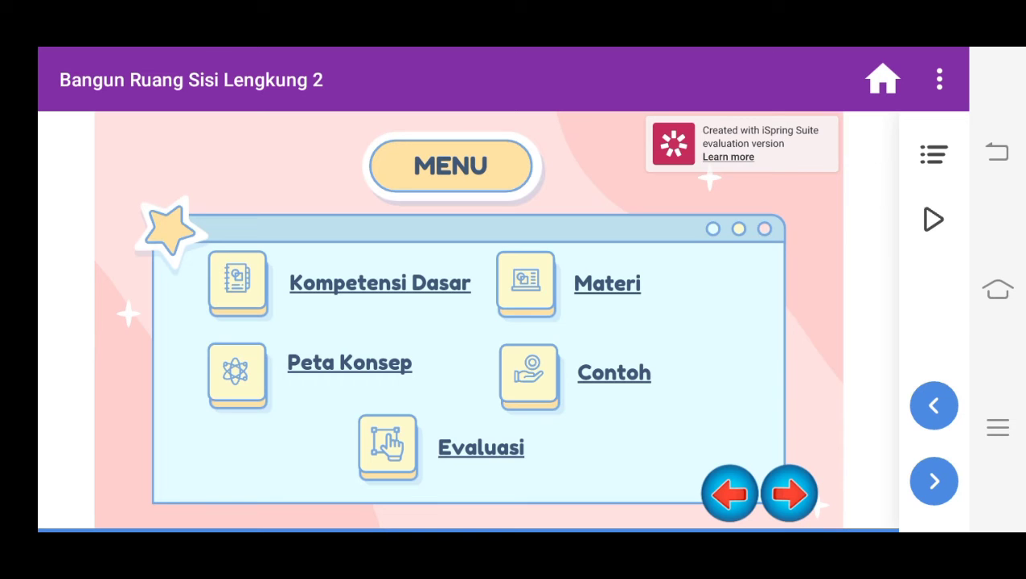
{"action": "left_click", "coordinate": [380, 283]}
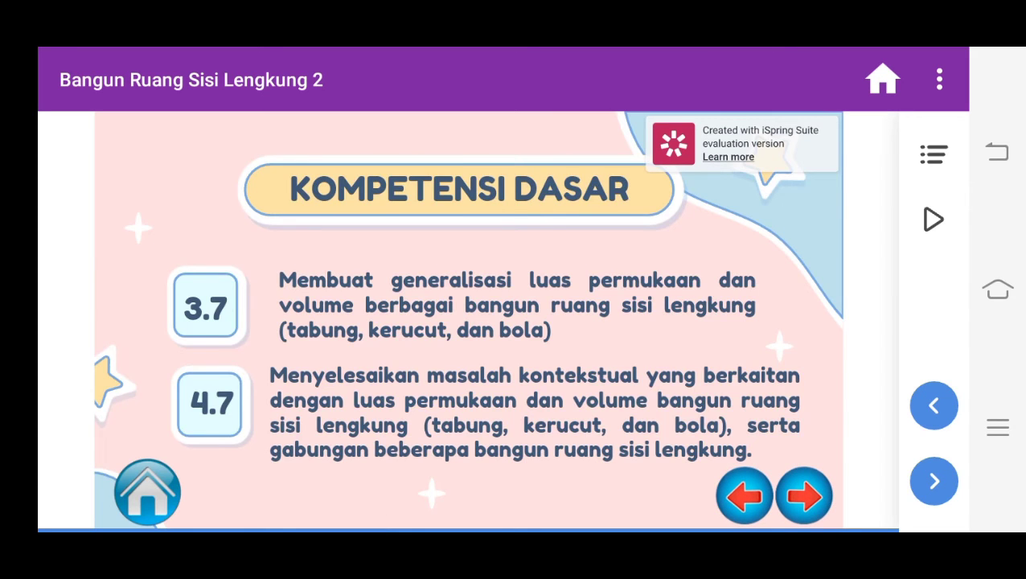
{"action": "left_click", "coordinate": [147, 492]}
{"action": "left_click", "coordinate": [349, 362]}
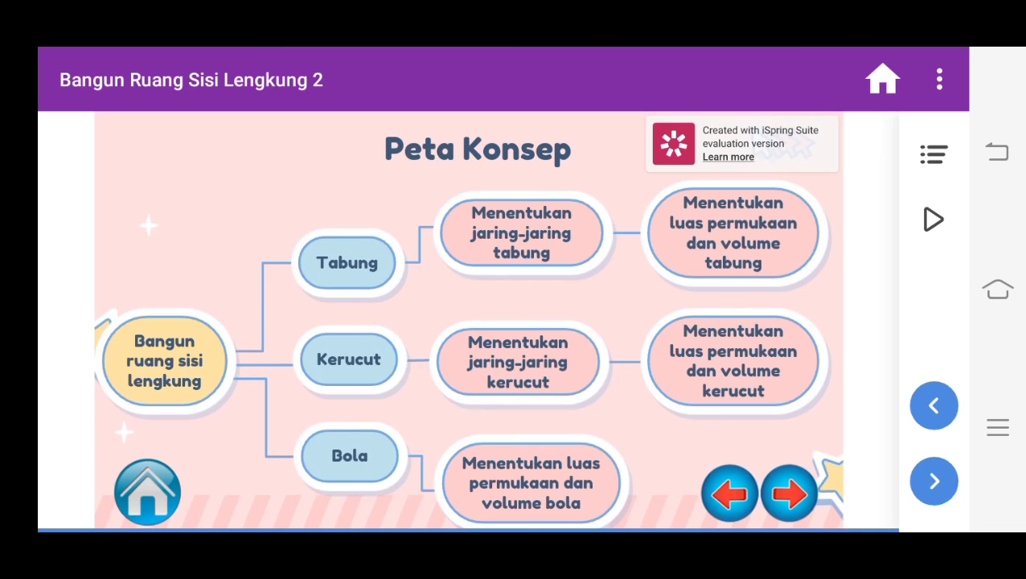
{"action": "left_click", "coordinate": [347, 262]}
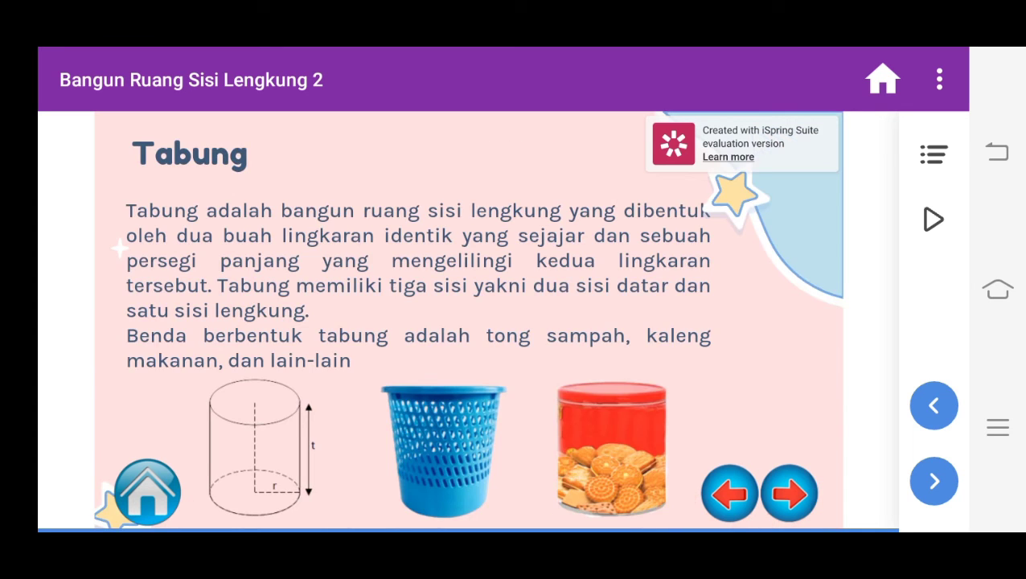